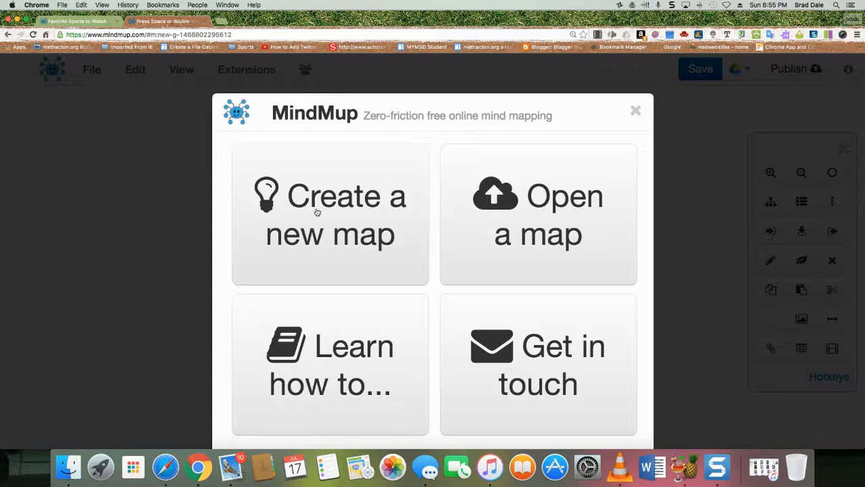
Create a new private mind map stored on Google Drive
{"action": "left_click", "coordinate": [318, 213]}
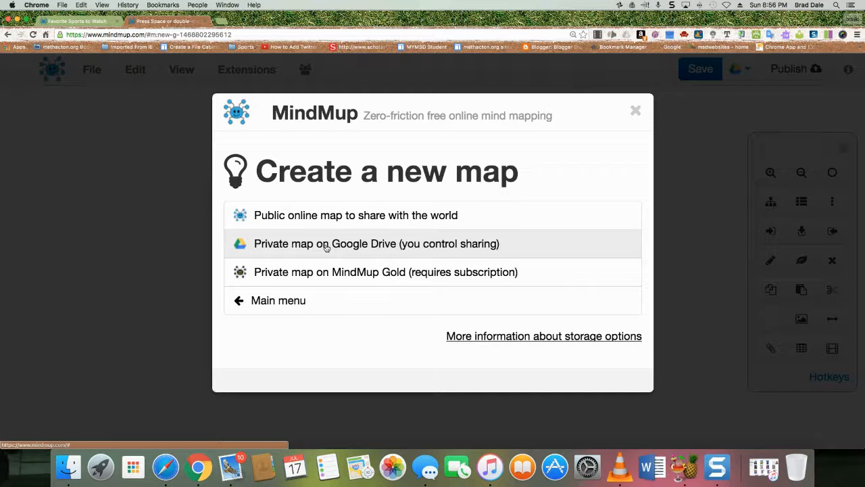
{"action": "left_click", "coordinate": [325, 247]}
{"action": "left_click", "coordinate": [533, 215]}
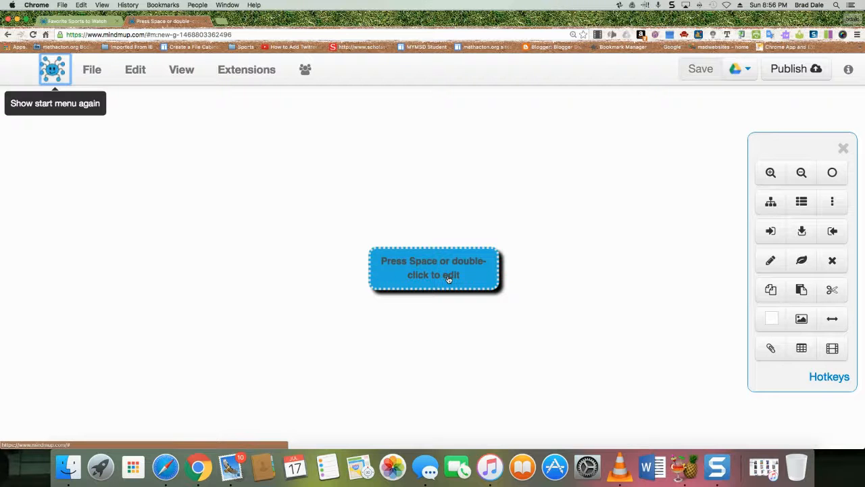
Replace the placeholder text of the central node with Sports
{"action": "left_click", "coordinate": [441, 276]}
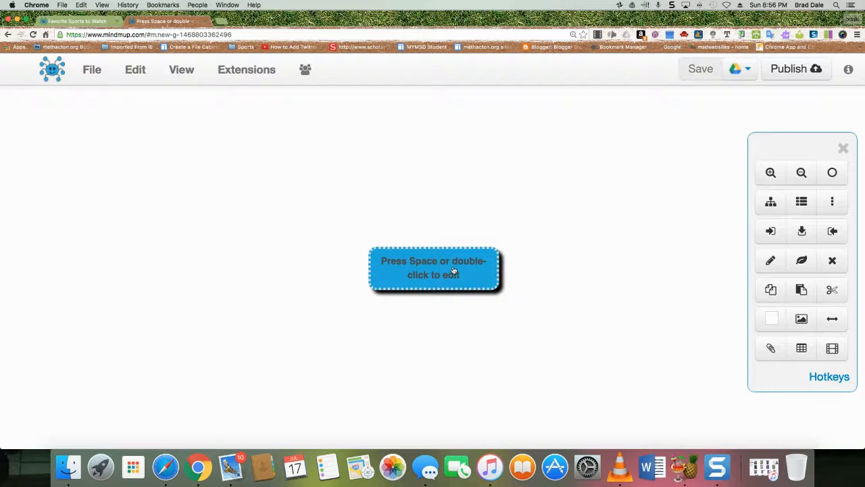
{"action": "double_click", "coordinate": [453, 270]}
{"action": "type", "text": "Sports"}
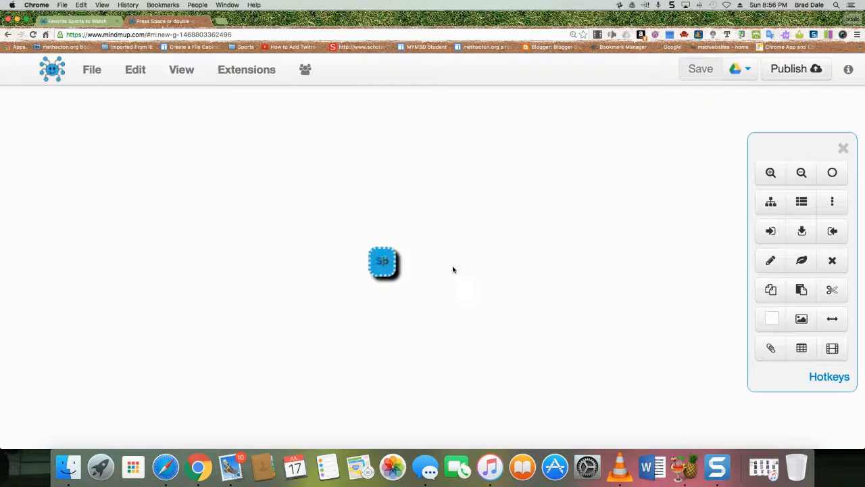
{"action": "left_click_drag", "start_coordinate": [395, 279], "coordinate": [439, 287]}
Clear the Sports node's background color by choosing the no-color option
{"action": "right_click", "coordinate": [437, 271]}
{"action": "mouse_move", "coordinate": [437, 272]}
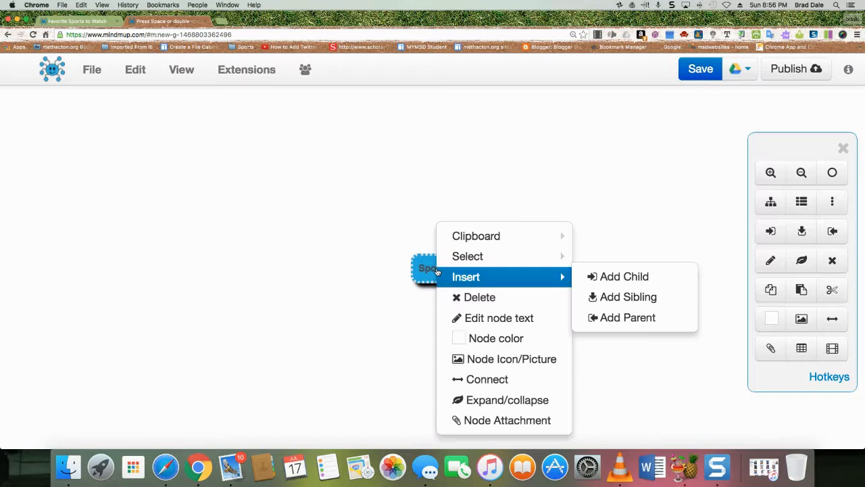
{"action": "left_click", "coordinate": [475, 340]}
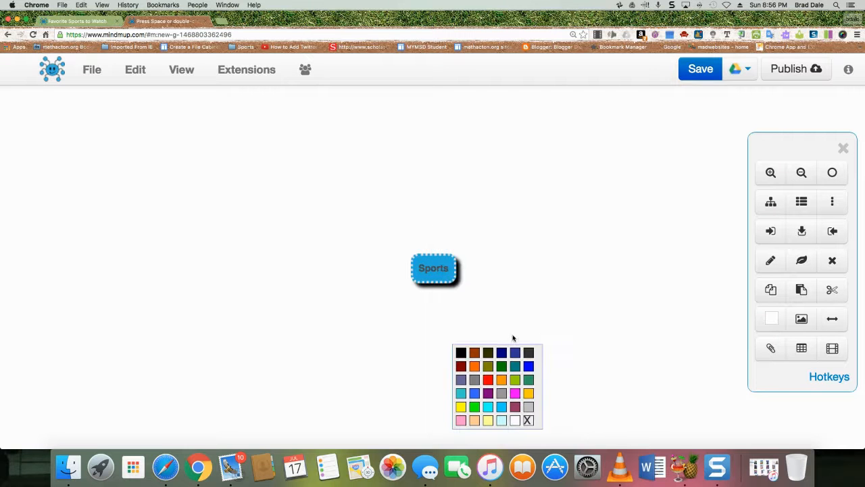
{"action": "left_click", "coordinate": [531, 421]}
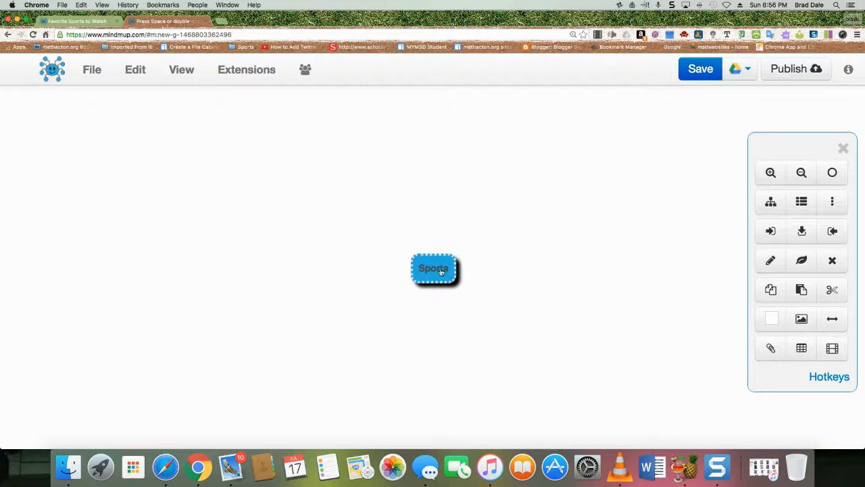
{"action": "left_click", "coordinate": [771, 319]}
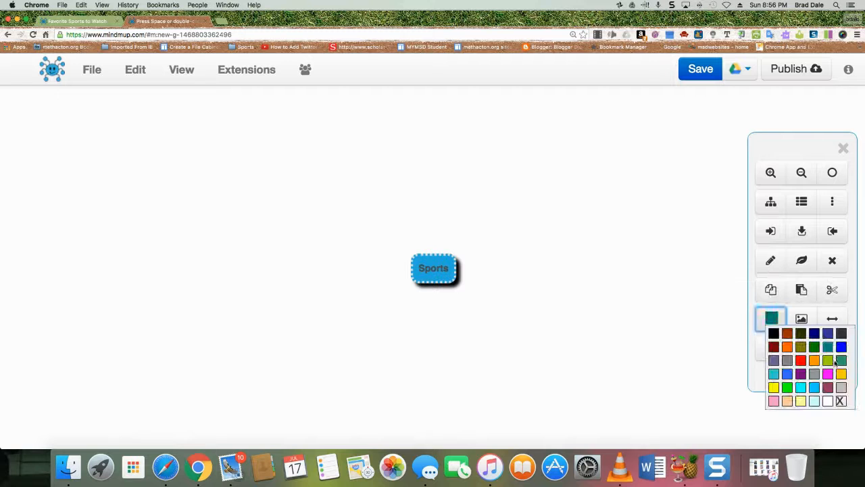
{"action": "left_click", "coordinate": [841, 401]}
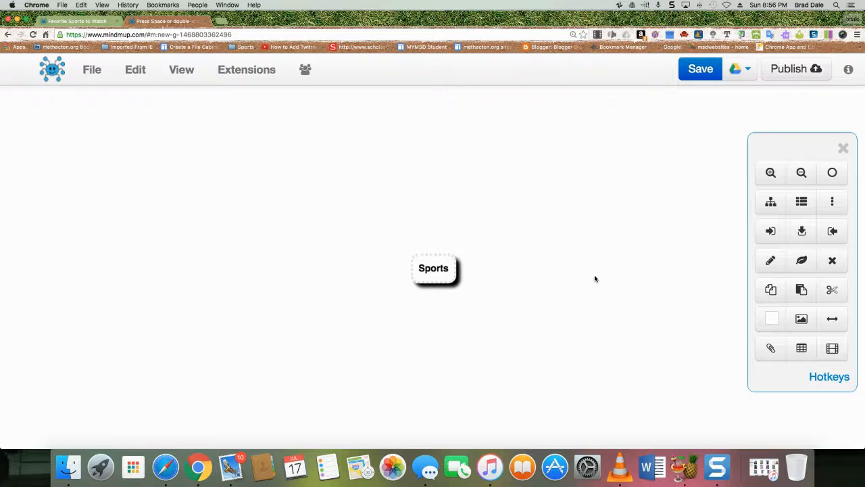
Add two child nodes named Baseball and Football to the Sports node
{"action": "left_click", "coordinate": [771, 232]}
{"action": "type", "text": "Baseball"}
{"action": "left_click", "coordinate": [425, 269]}
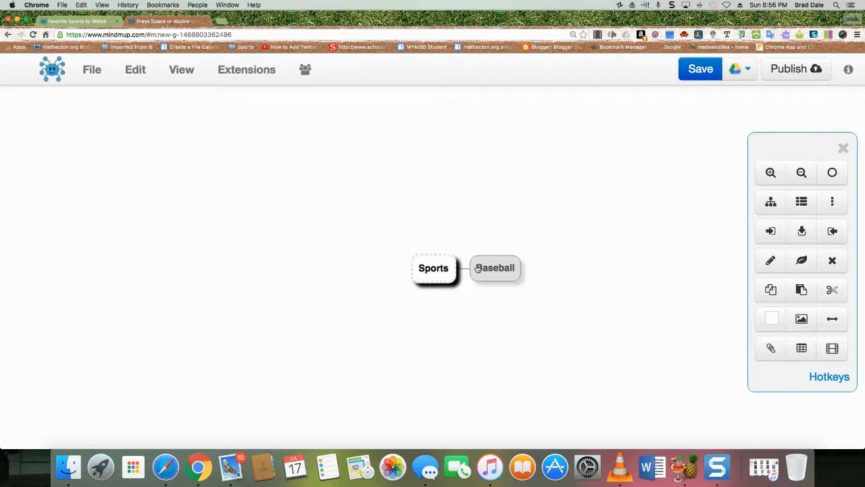
{"action": "left_click", "coordinate": [771, 231]}
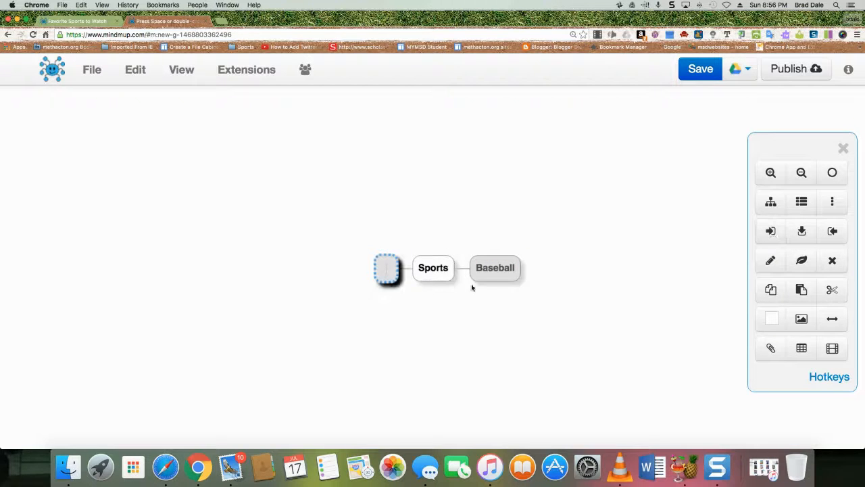
{"action": "type", "text": "Football"}
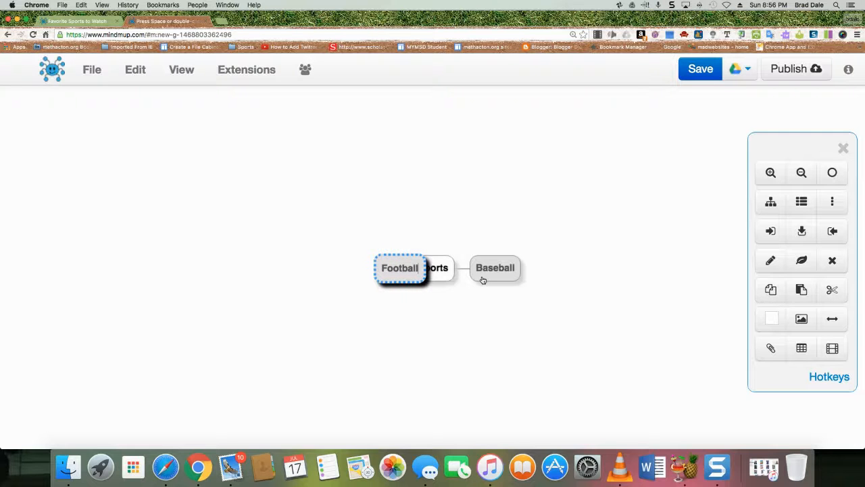
{"action": "key", "text": "Return"}
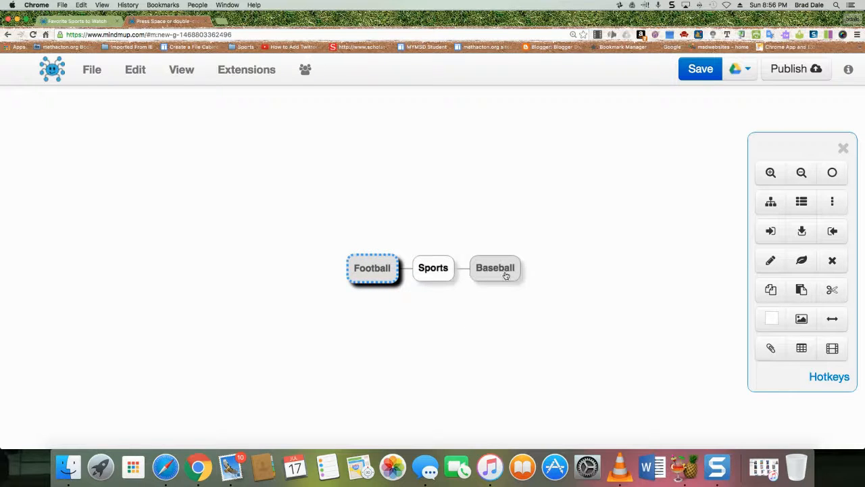
{"action": "left_click", "coordinate": [772, 232]}
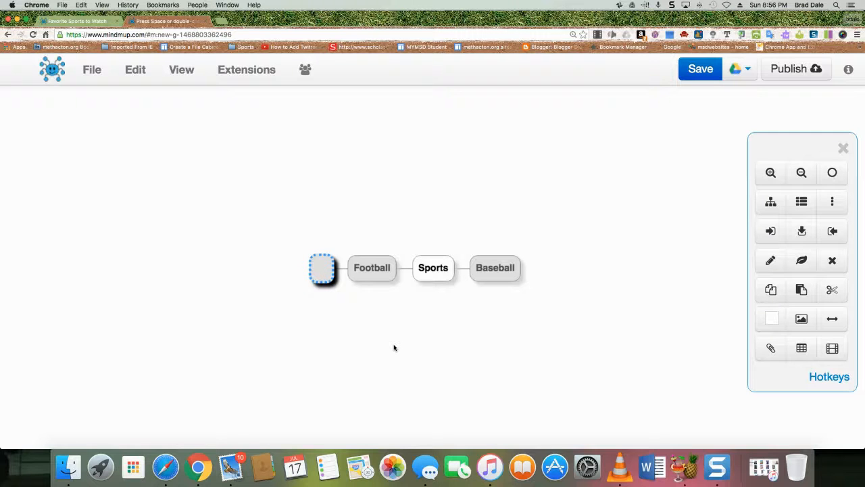
{"action": "key", "text": "Escape"}
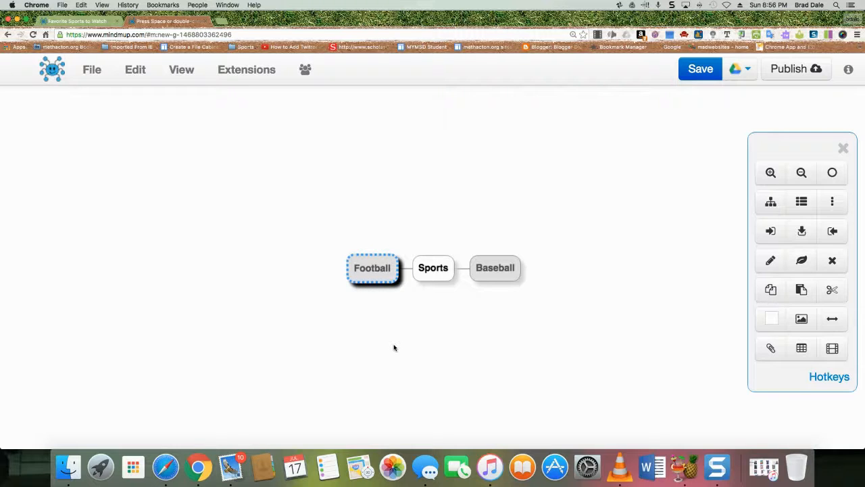
Add two more child nodes named Basketball and Soccer to the Sports node
{"action": "left_click", "coordinate": [440, 271]}
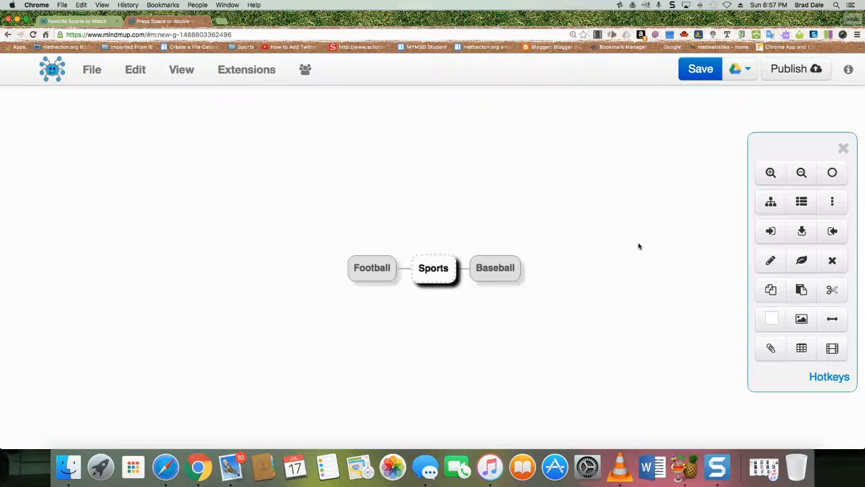
{"action": "key", "text": "Tab"}
{"action": "type", "text": "Basketball"}
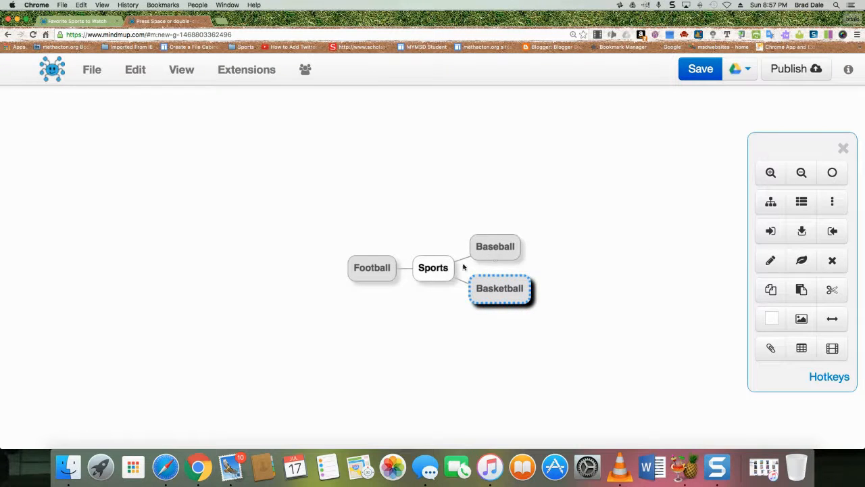
{"action": "left_click", "coordinate": [443, 274]}
{"action": "key", "text": "Tab"}
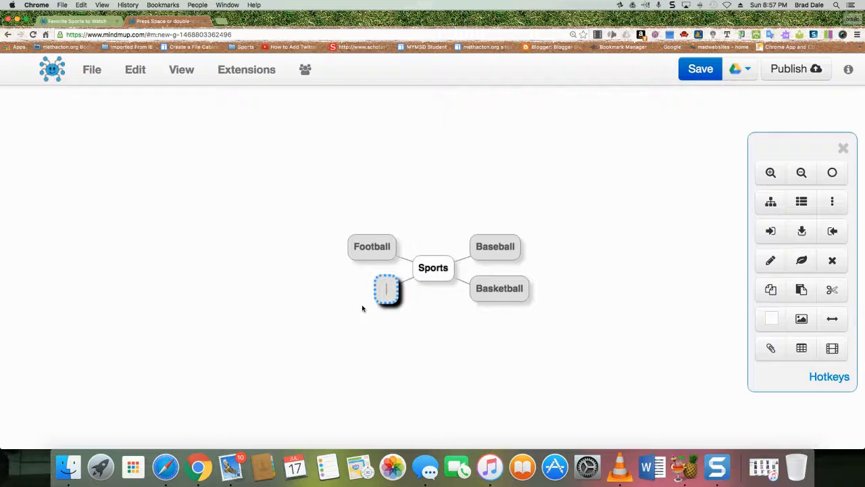
{"action": "type", "text": "Soccer"}
{"action": "key", "text": "Return"}
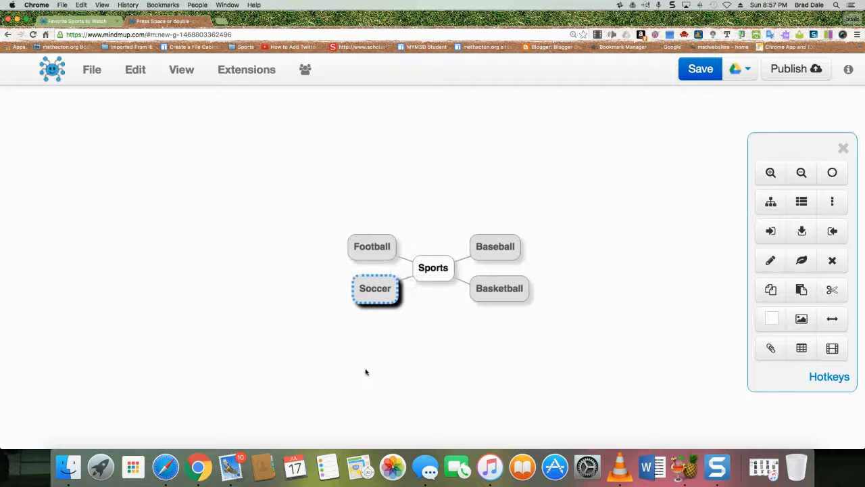
Select all children of the Sports node and color them bright blue
{"action": "left_click", "coordinate": [445, 277]}
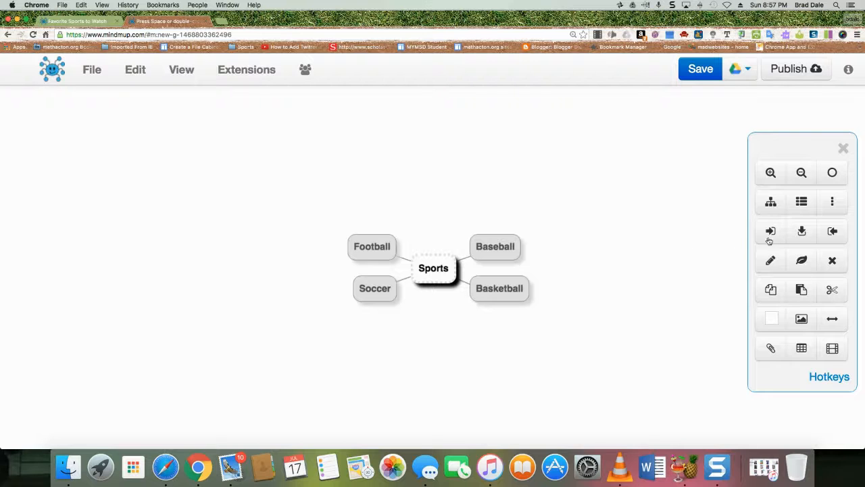
{"action": "left_click", "coordinate": [802, 203]}
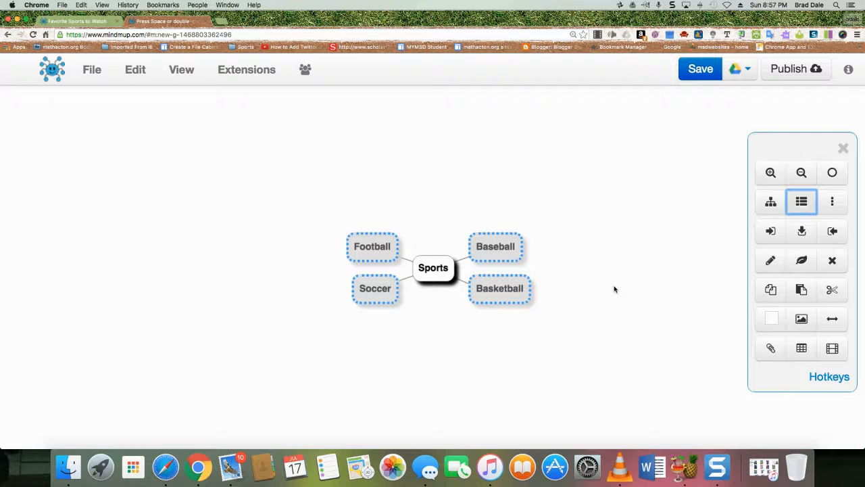
{"action": "left_click", "coordinate": [777, 321]}
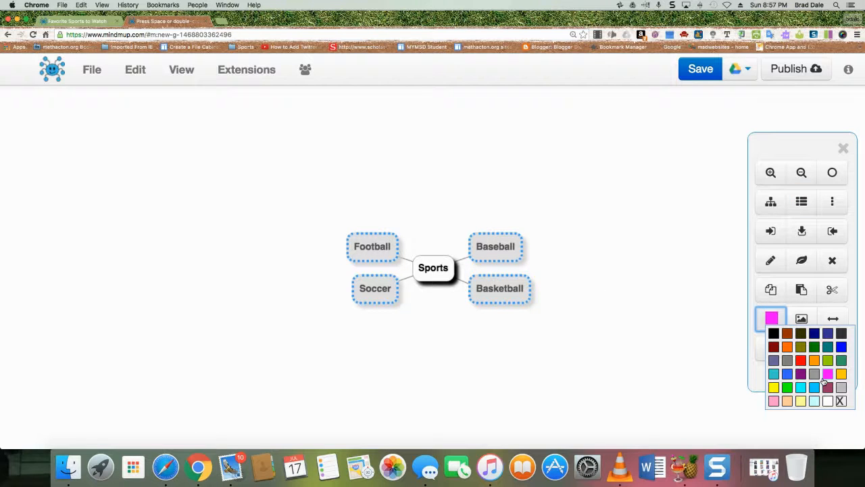
{"action": "left_click", "coordinate": [841, 347]}
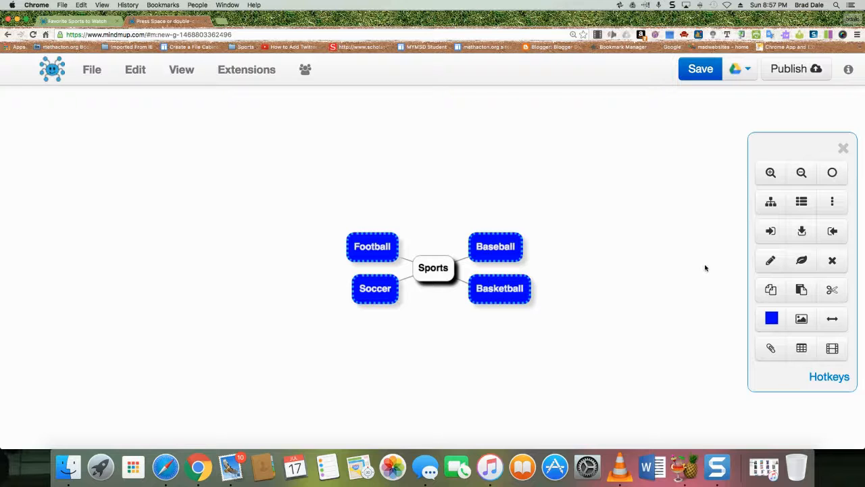
{"action": "left_click", "coordinate": [772, 173]}
{"action": "left_click", "coordinate": [772, 174]}
{"action": "left_click", "coordinate": [801, 173]}
{"action": "left_click", "coordinate": [802, 173]}
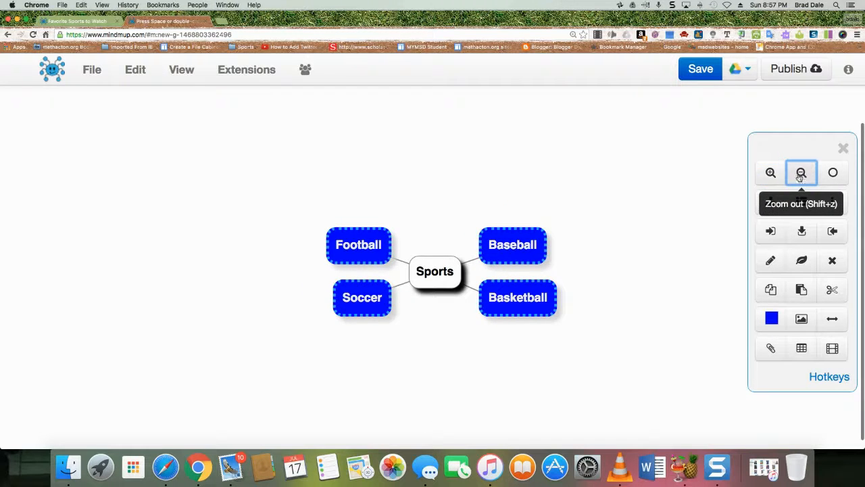
{"action": "left_click", "coordinate": [836, 174]}
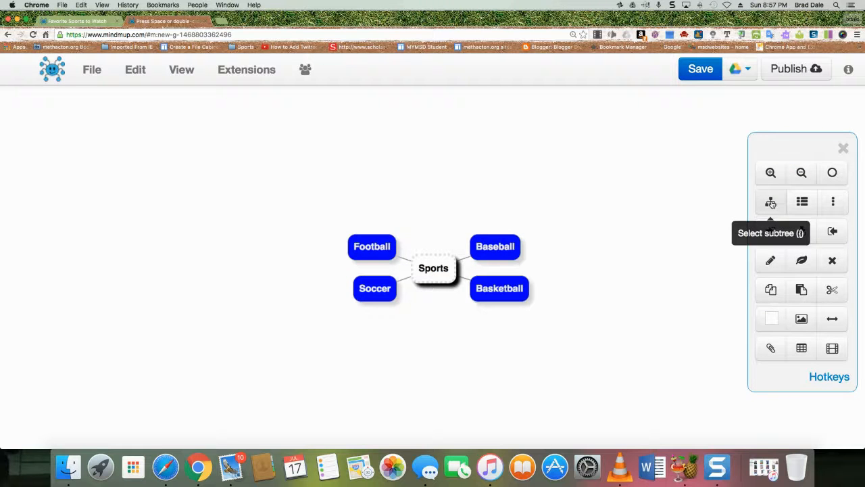
Add three child nodes named Nation's pastime, Ball and Bat to the Baseball node
{"action": "left_click", "coordinate": [491, 249]}
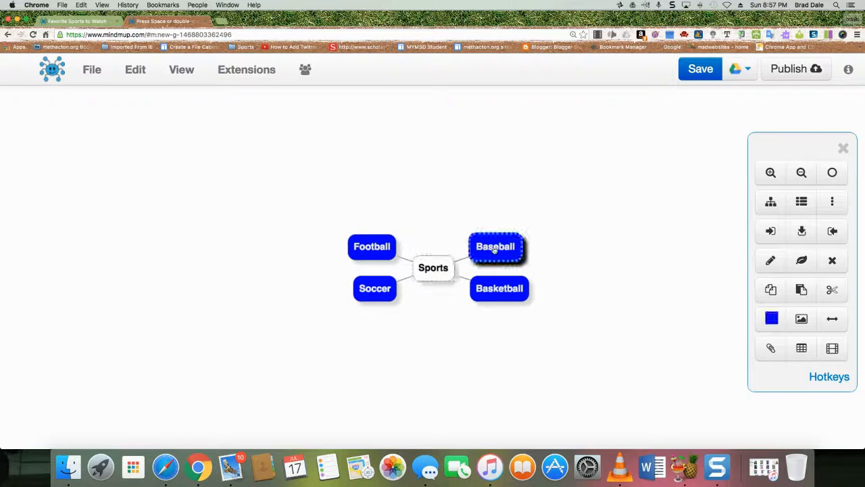
{"action": "left_click", "coordinate": [777, 232]}
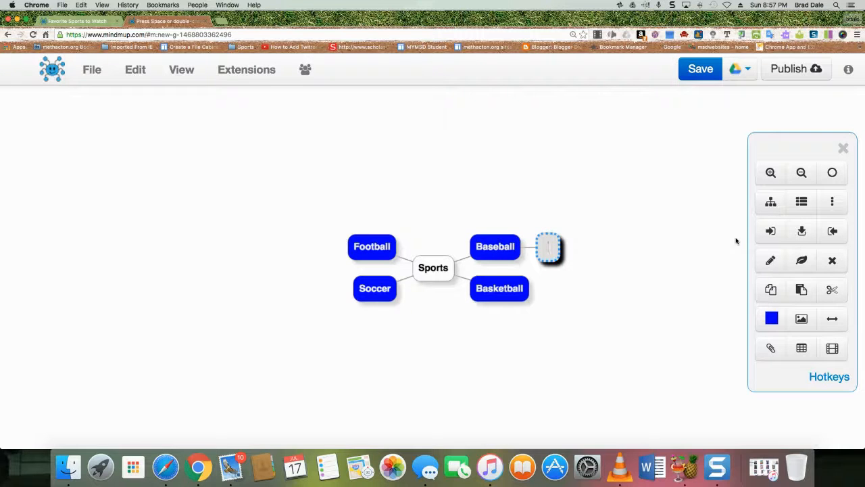
{"action": "type", "text": "Nation's pastime"}
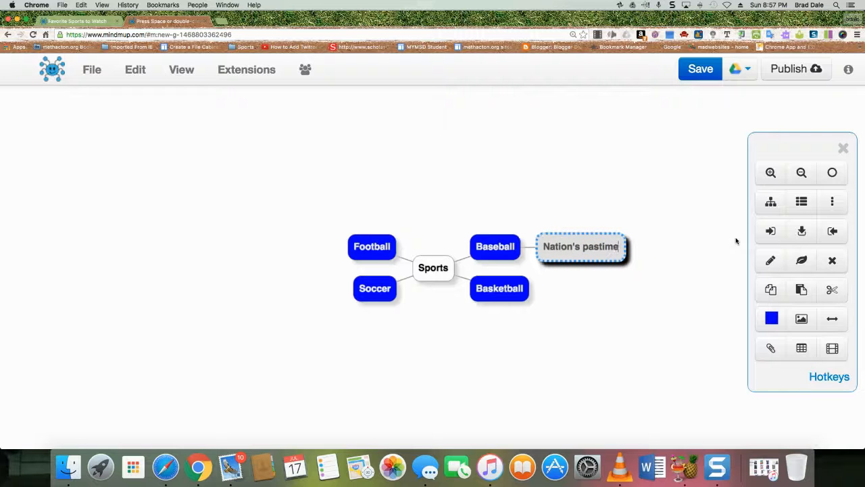
{"action": "left_click", "coordinate": [504, 250]}
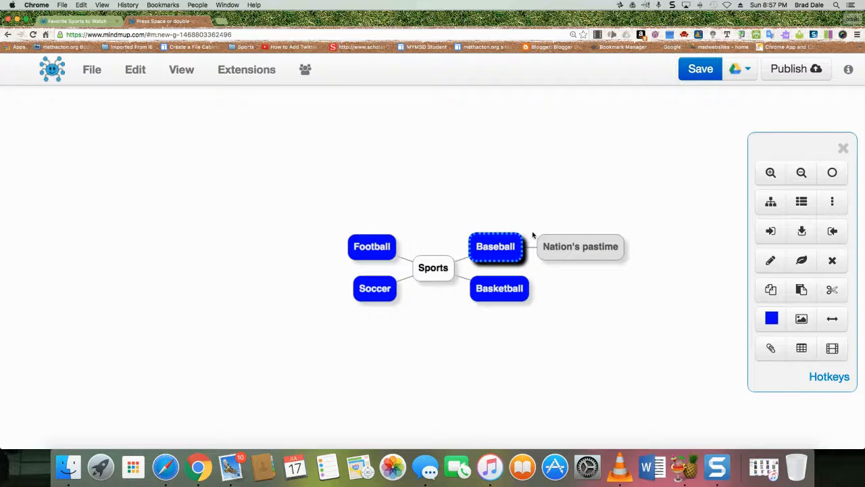
{"action": "left_click", "coordinate": [773, 231]}
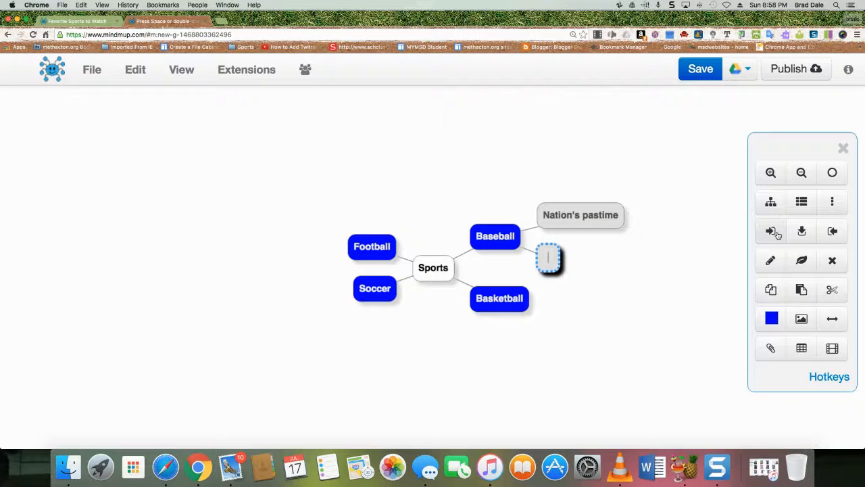
{"action": "type", "text": "Ball"}
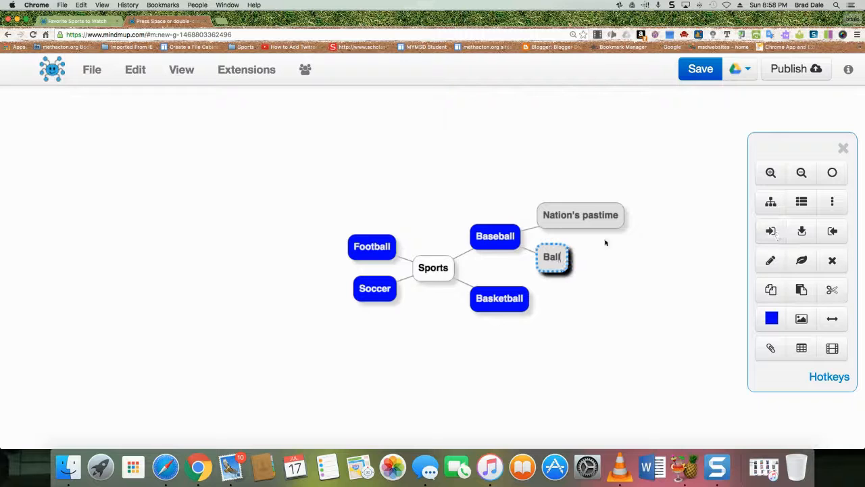
{"action": "left_click", "coordinate": [511, 238]}
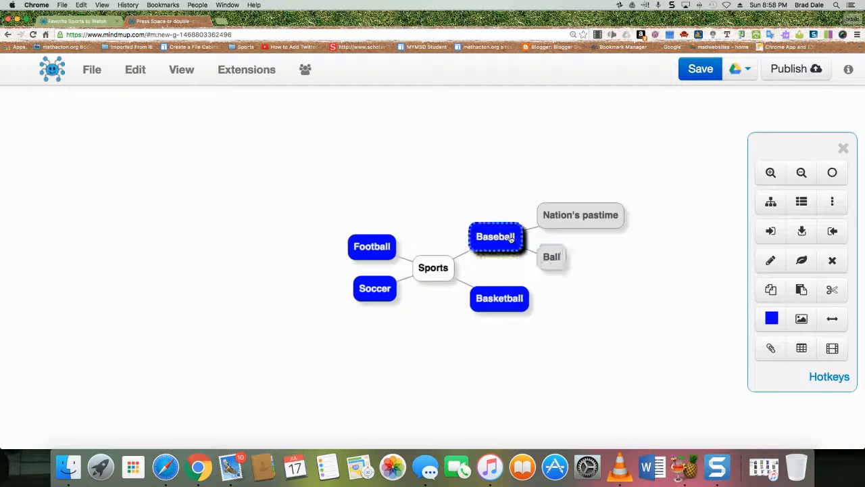
{"action": "key", "text": "Tab"}
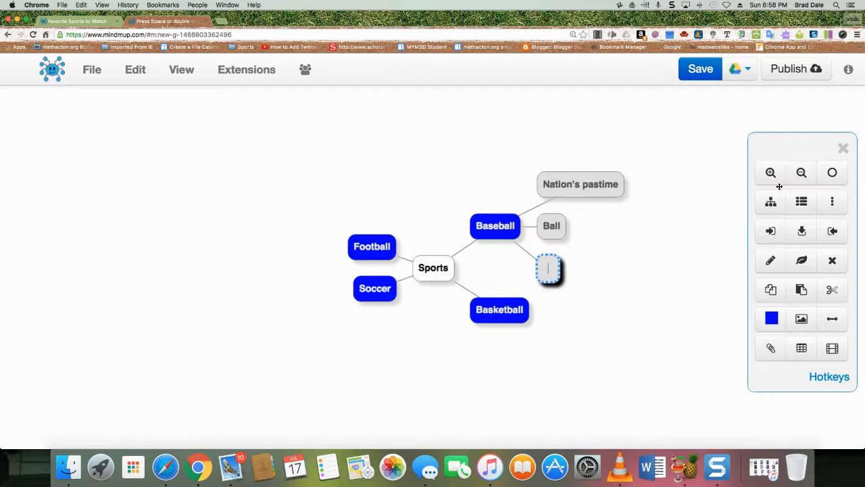
{"action": "type", "text": "Bat"}
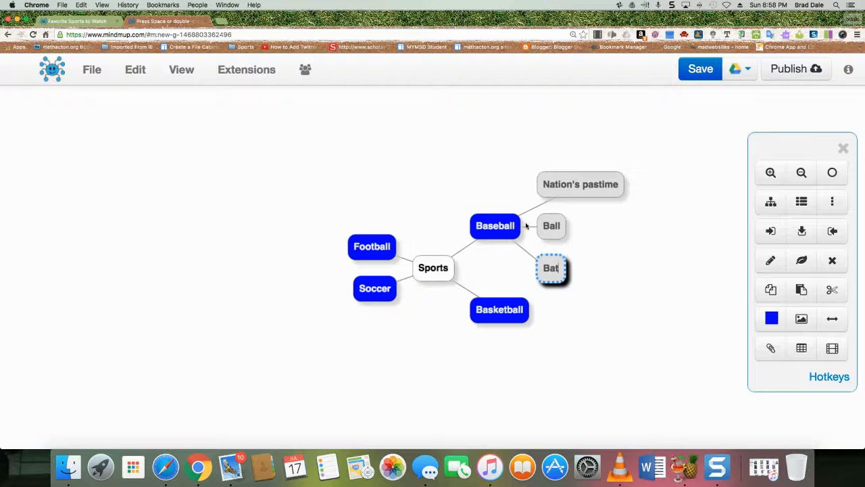
{"action": "left_click", "coordinate": [499, 231]}
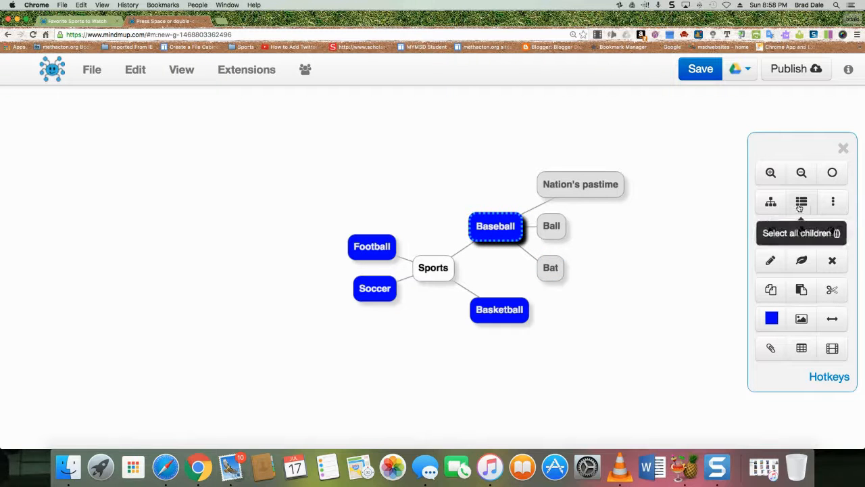
Select all children of the Baseball node, then pick Nation's pastime, Ball and Bat one by one as a multiple selection
{"action": "left_click", "coordinate": [778, 207]}
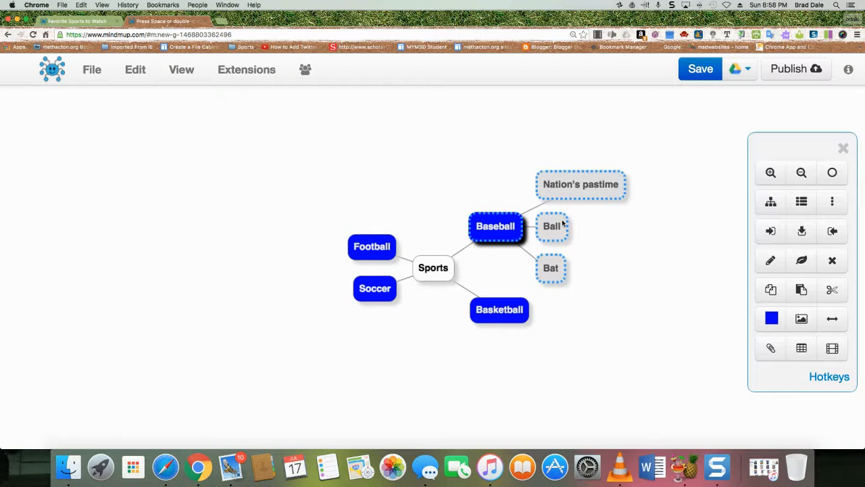
{"action": "left_click", "coordinate": [440, 268]}
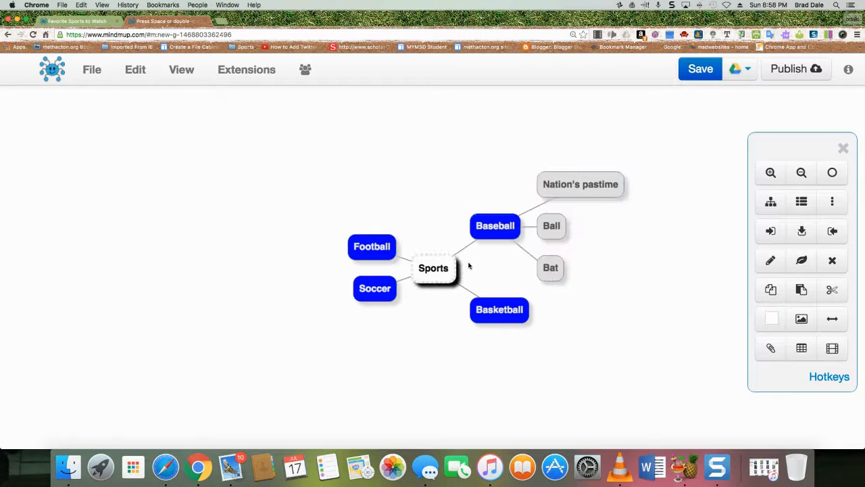
{"action": "left_click", "coordinate": [588, 185], "text": "shift"}
{"action": "left_click", "coordinate": [553, 228], "text": "shift"}
{"action": "left_click", "coordinate": [551, 271], "text": "shift"}
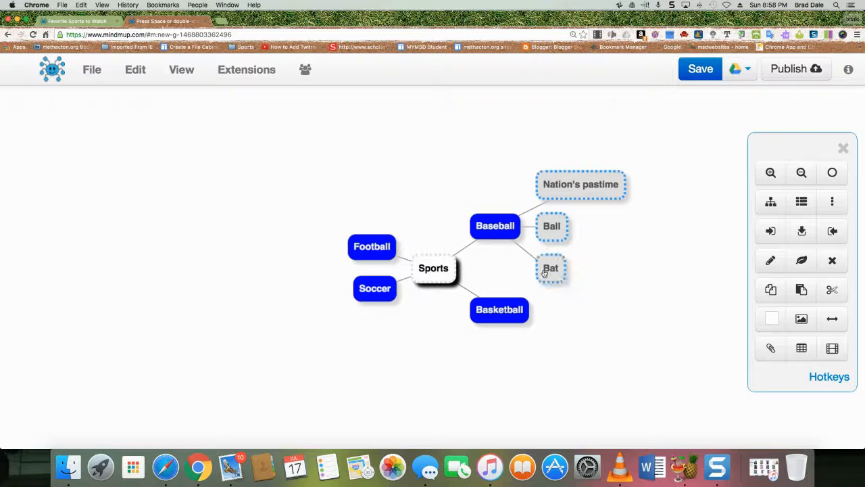
Select the Bat and Ball nodes together, then return the selection to the central Sports node
{"action": "left_click", "coordinate": [552, 270]}
{"action": "left_click", "coordinate": [552, 227], "text": "shift"}
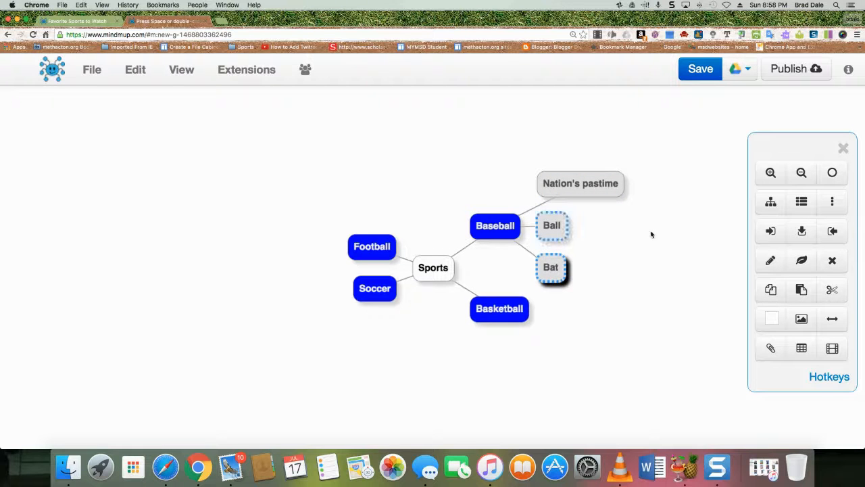
{"action": "left_click", "coordinate": [553, 233]}
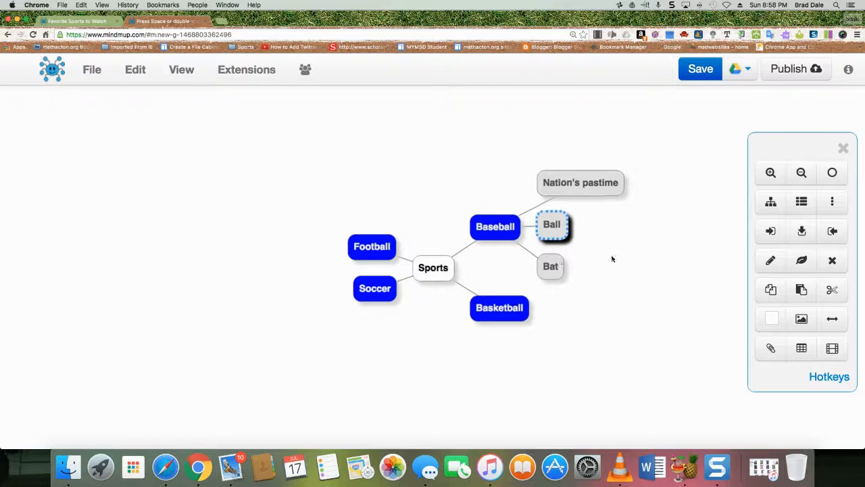
{"action": "left_click", "coordinate": [437, 274]}
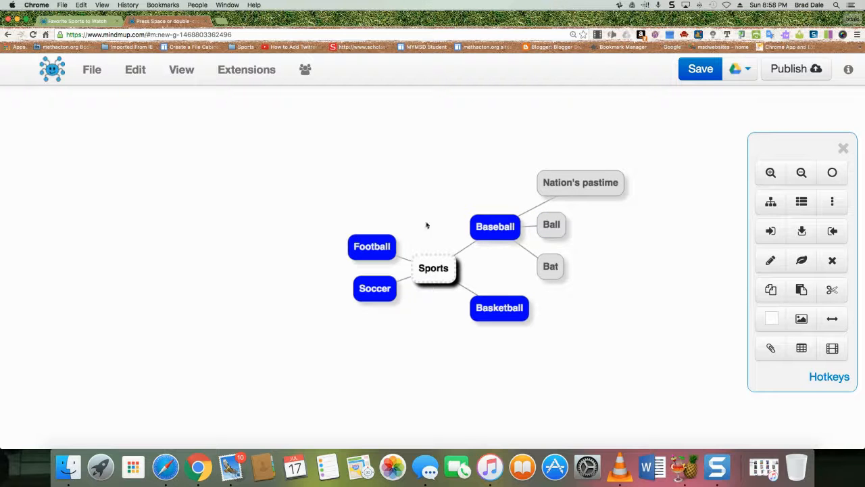
Switch to the Favorite Sports to Watch map and review the available extensions, including Realtime collaboration and Straight lines
{"action": "left_click", "coordinate": [88, 25]}
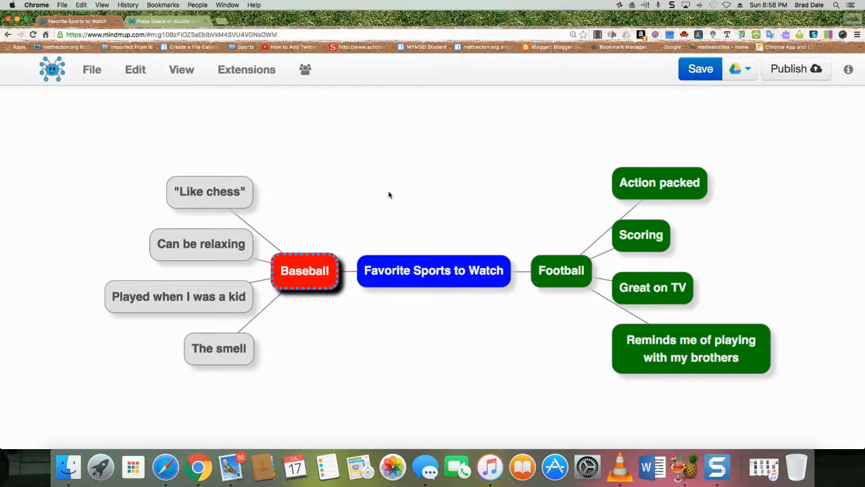
{"action": "left_click", "coordinate": [248, 75]}
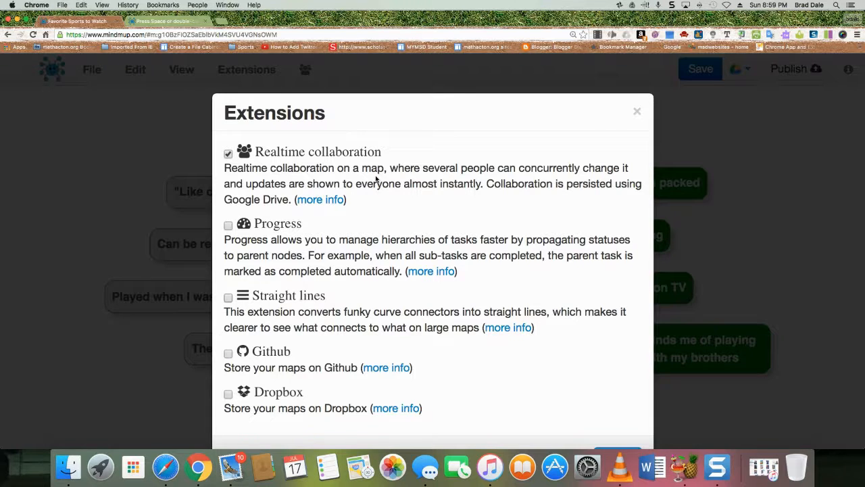
{"action": "left_click", "coordinate": [638, 114]}
Apply the unsaved local changes to the Favorite Sports to Watch map
{"action": "left_click", "coordinate": [508, 163]}
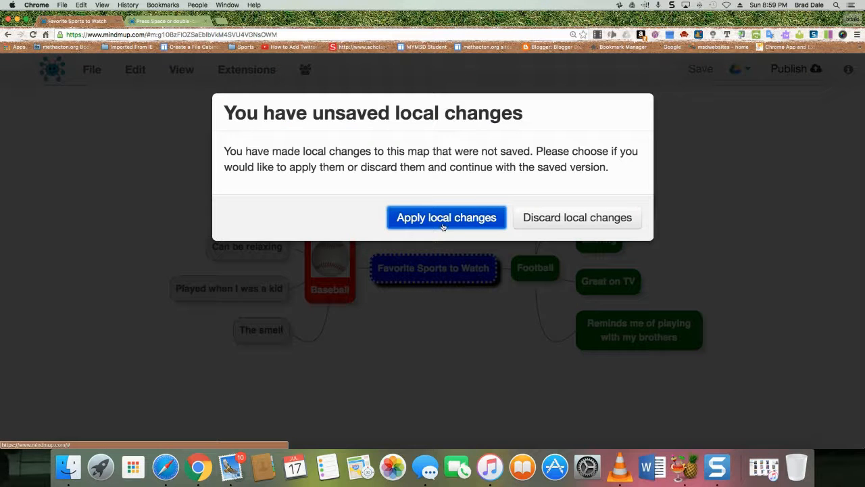
{"action": "left_click", "coordinate": [443, 227]}
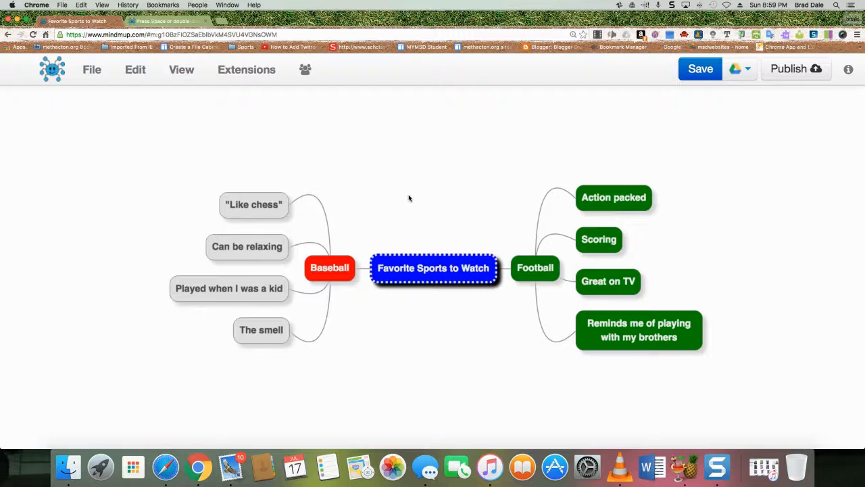